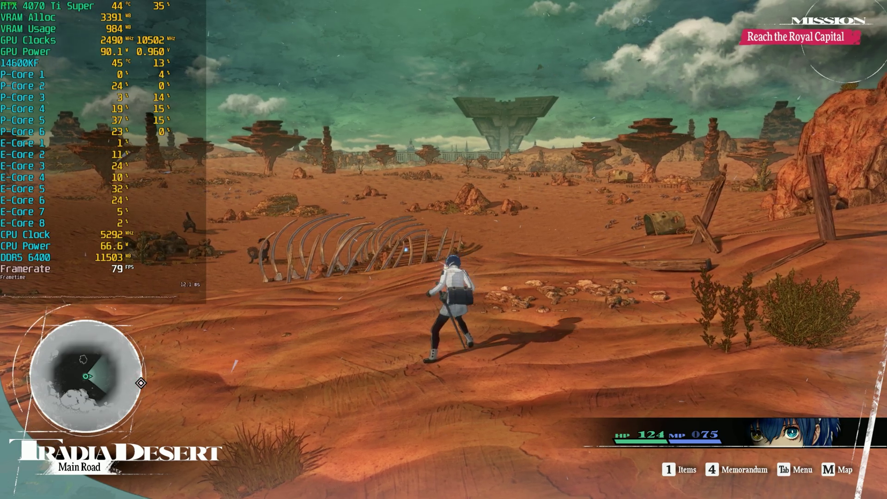
Run across the dunes toward the rock arch and slope, then bring up the exit-game prompt
key(w)
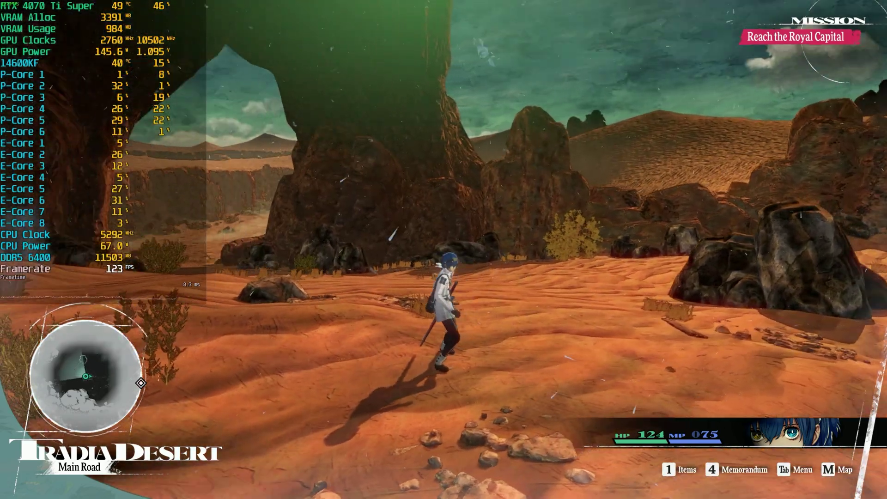
key(s)
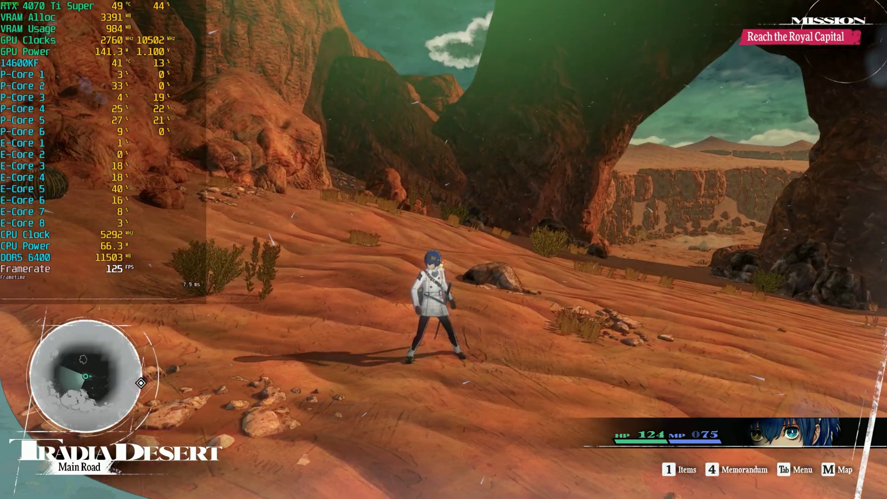
key(w)
key(w)
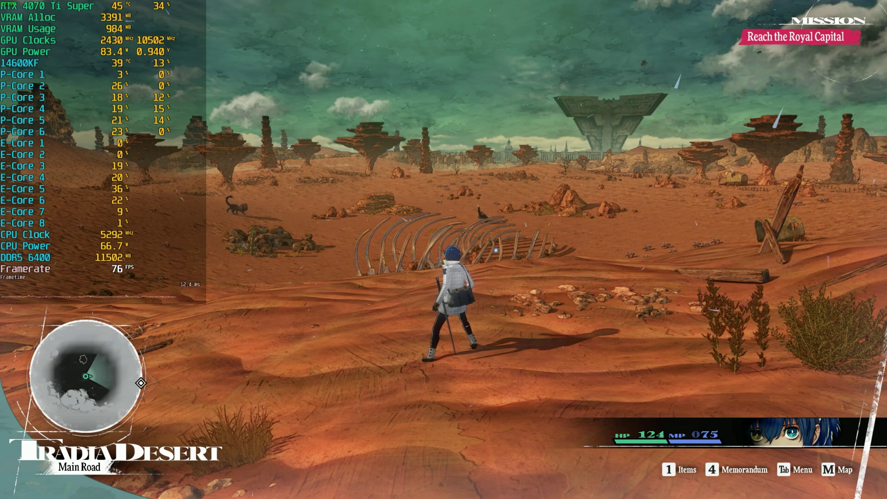
key(alt+F4)
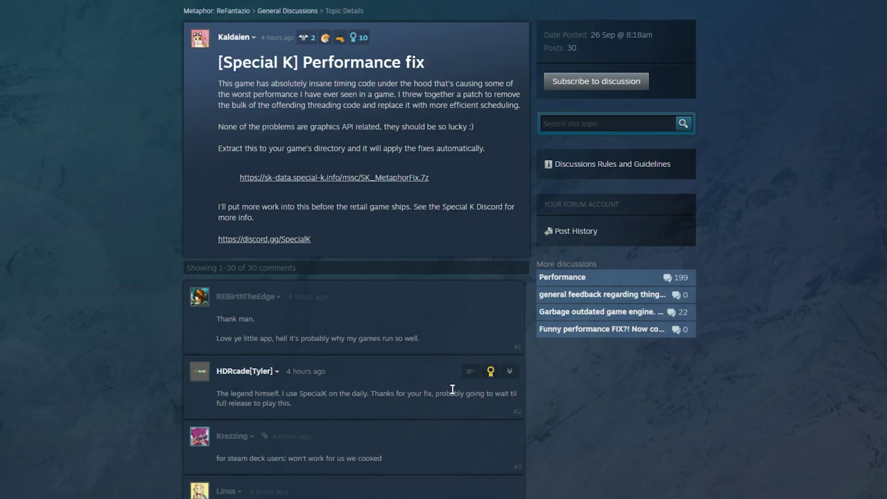
mouse_move(215, 65)
mouse_down()
mouse_move(379, 124)
mouse_move(393, 239)
mouse_up()
click(395, 238)
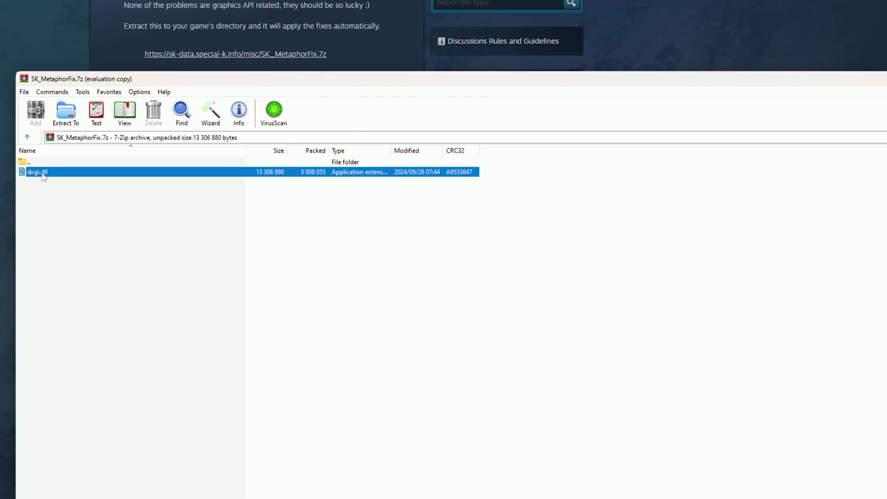
Deselect the dxgi.dll entry in the SK_MetaphorFix.7z archive listing
click(82, 215)
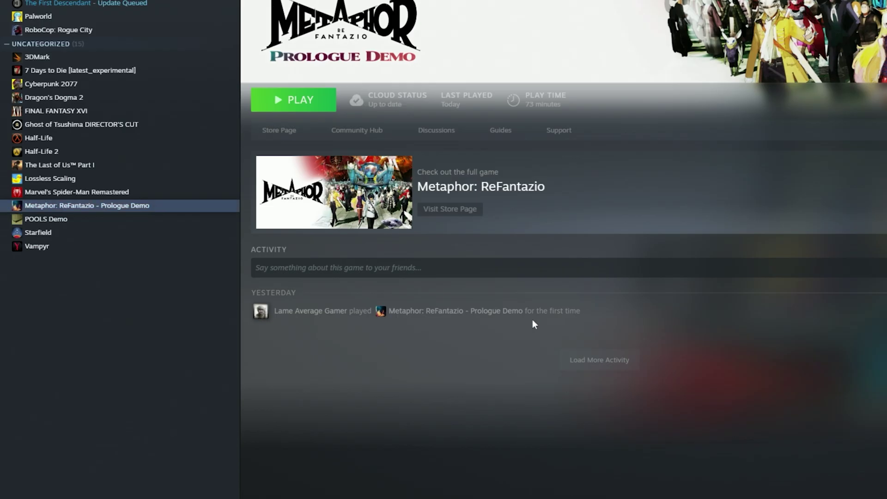
Browse the Metaphor demo's local files from its Steam library Manage menu
right_click(164, 209)
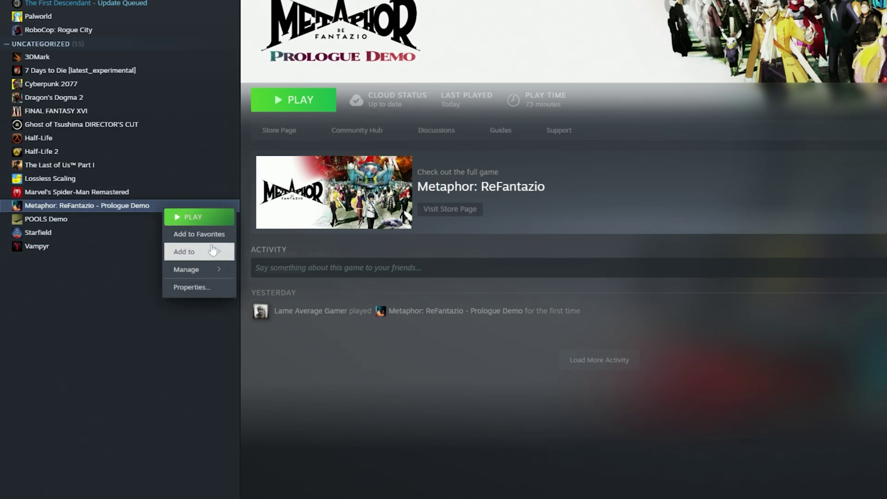
mouse_move(198, 268)
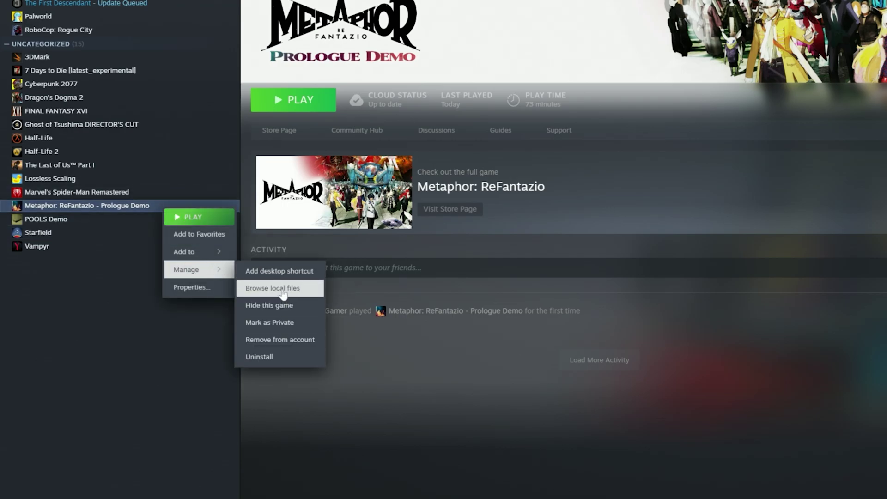
click(283, 294)
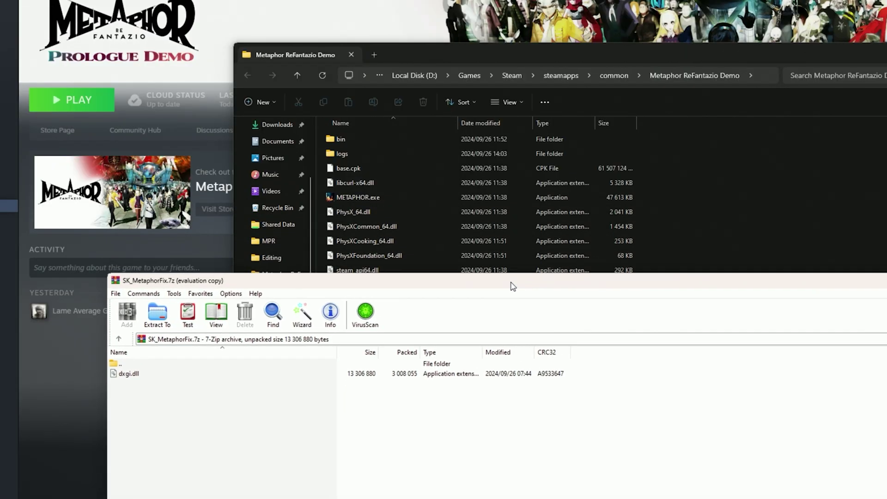
Drag dxgi.dll out of the archive into the demo's install folder
drag(419, 86, 498, 327)
drag(117, 422, 252, 400)
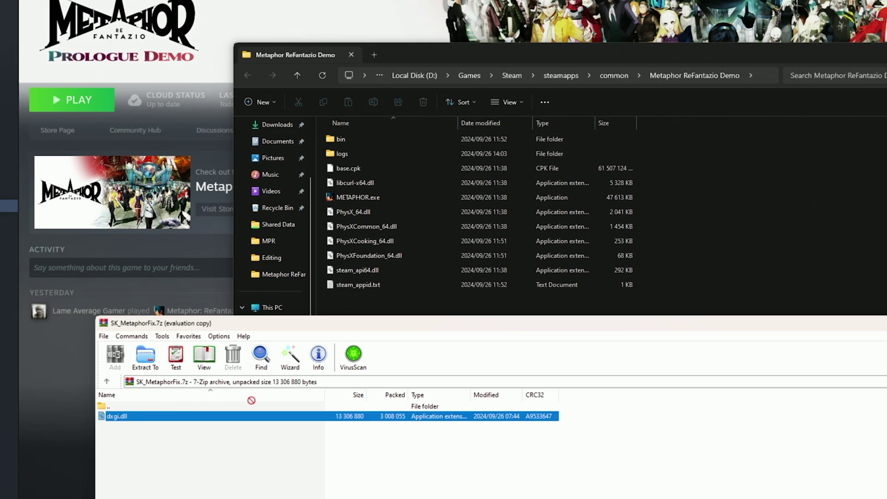
drag(368, 311, 370, 311)
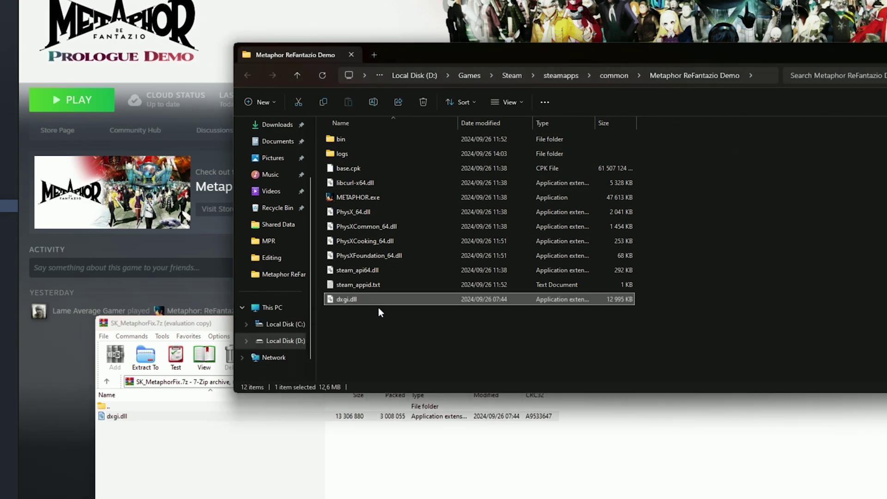
click(382, 340)
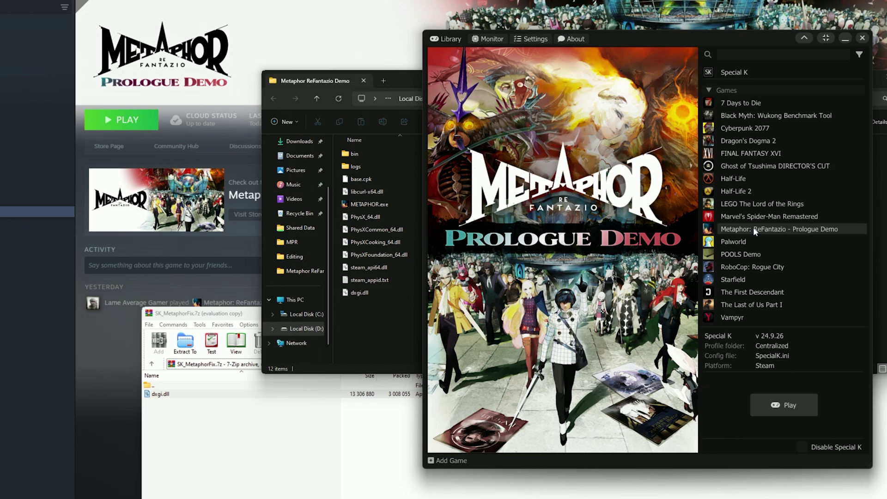
Launch Metaphor: ReFantazio - Prologue Demo from the Special K launcher
click(785, 409)
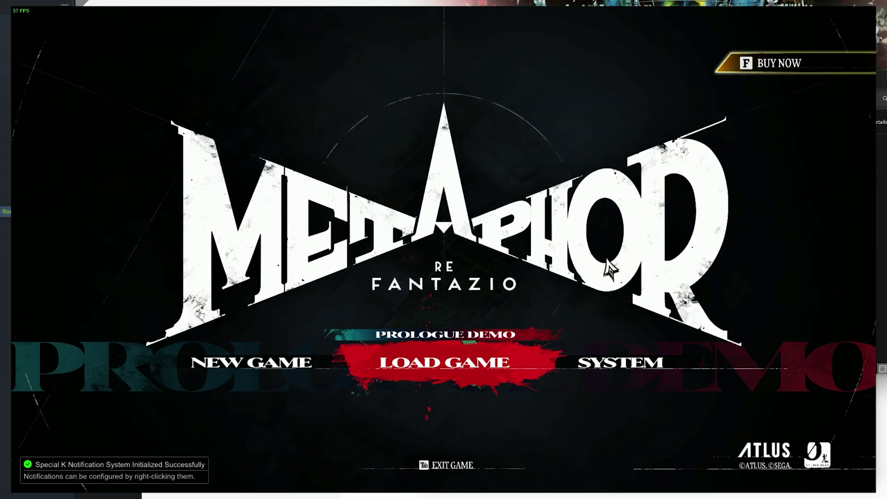
Reach the game's settings from the title screen, check Graphics, and return to the categories
click(647, 372)
click(381, 367)
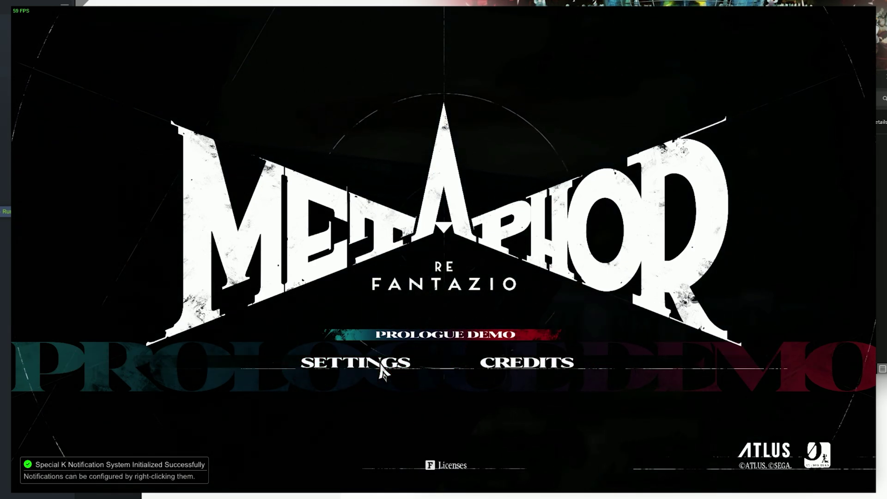
click(347, 211)
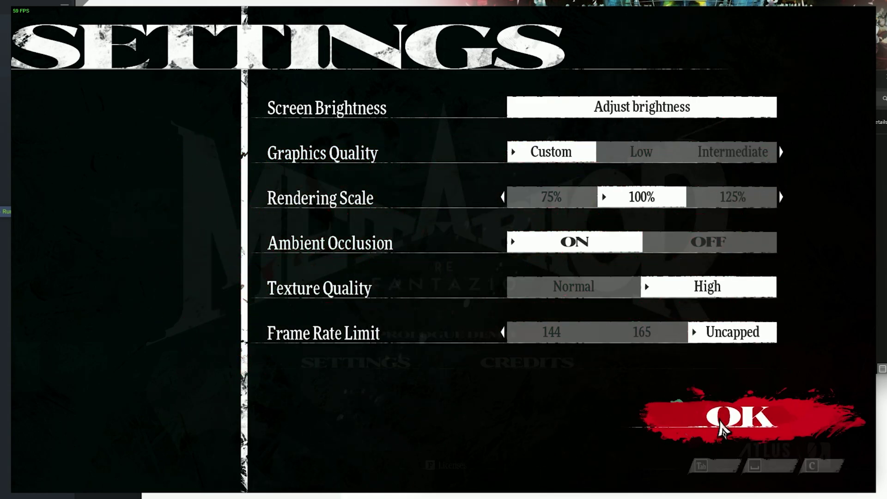
click(729, 420)
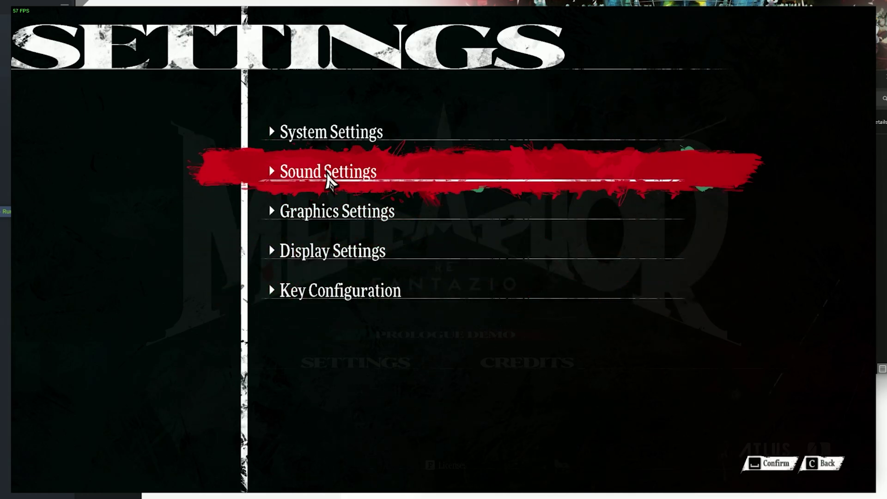
Set Screen Mode to Fullscreen in Display Settings and confirm keeping it
click(352, 249)
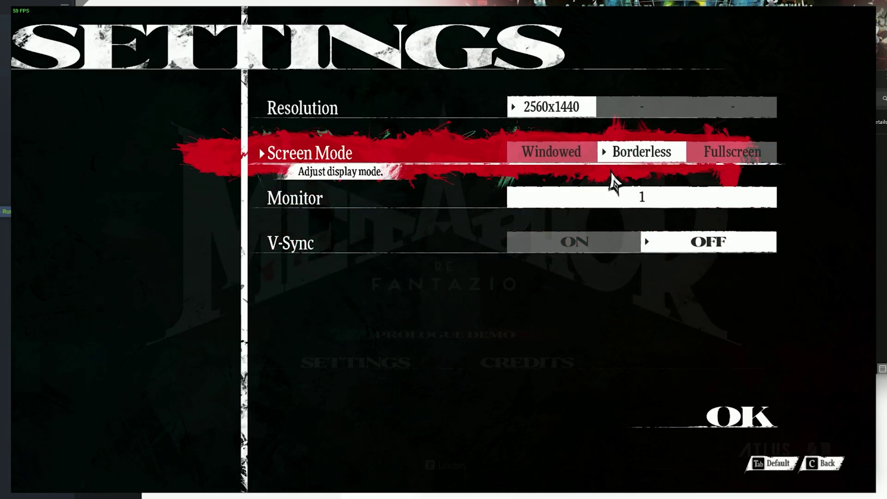
click(742, 161)
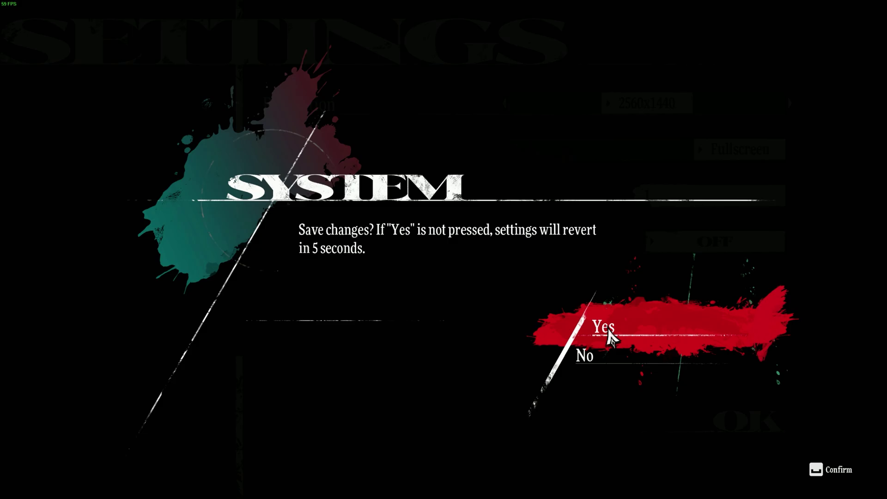
click(609, 334)
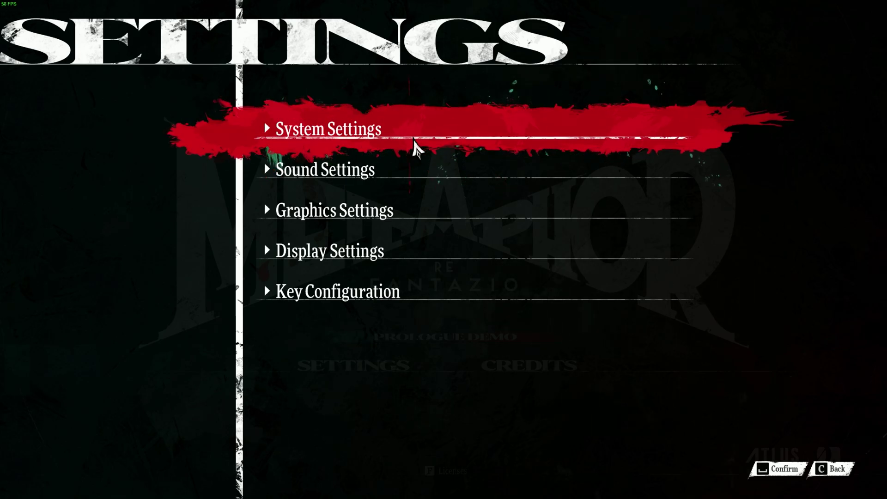
Back out to the title screen and open dxgi.ini from the game folder in Notepad
key(c)
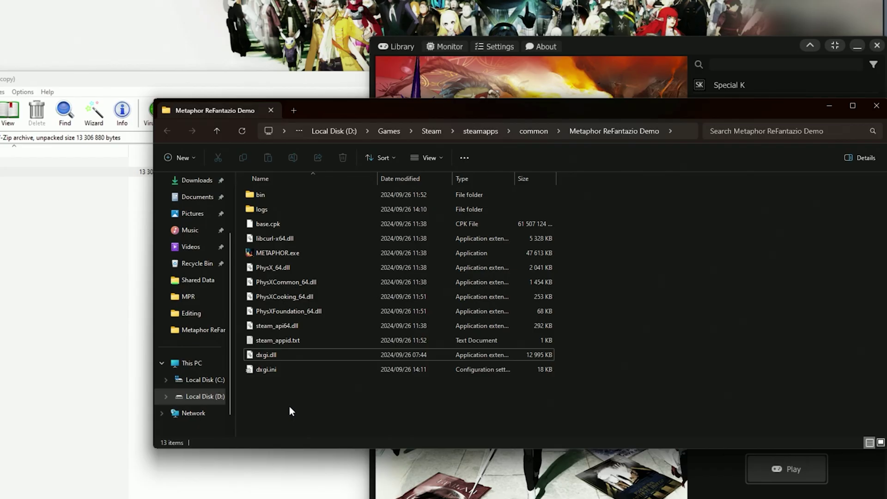
click(267, 373)
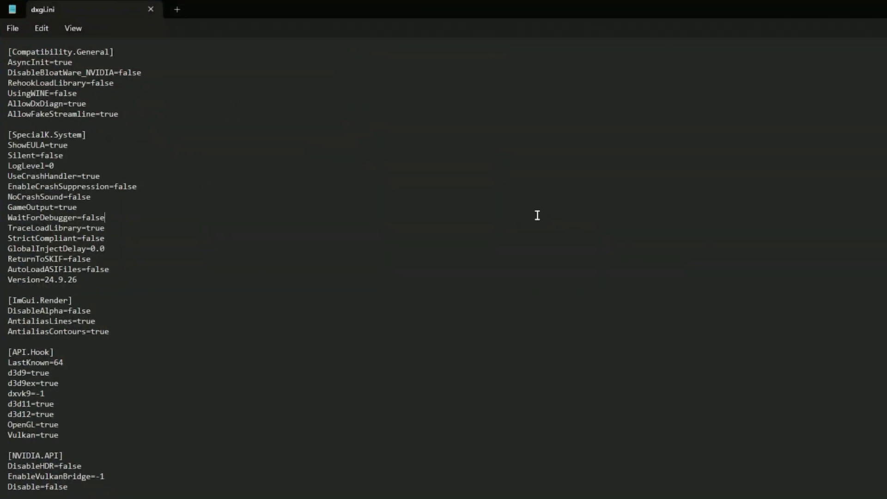
Find the FlipModel entry in dxgi.ini, set it to true, save and close the file
key(ctrl+f)
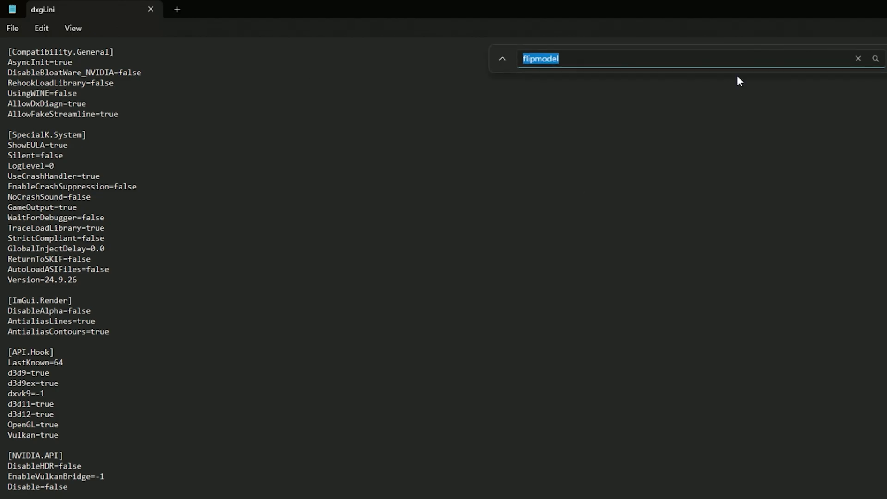
key(Return)
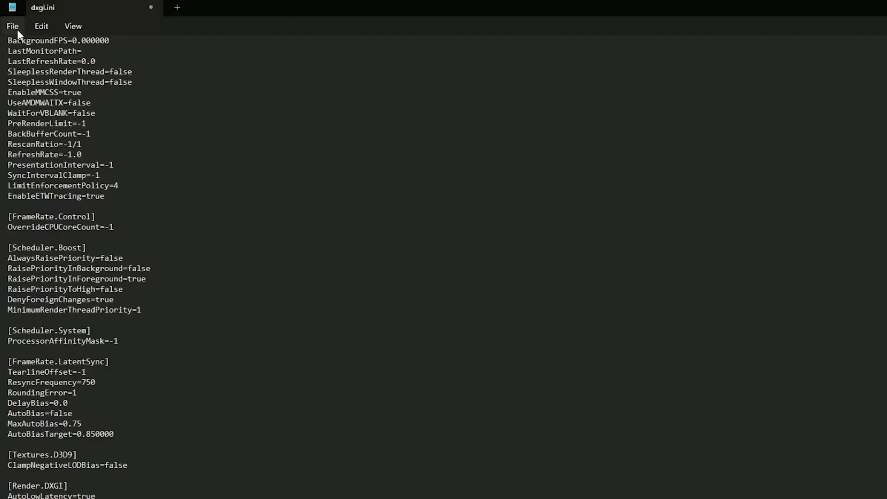
click(16, 26)
click(19, 104)
click(150, 7)
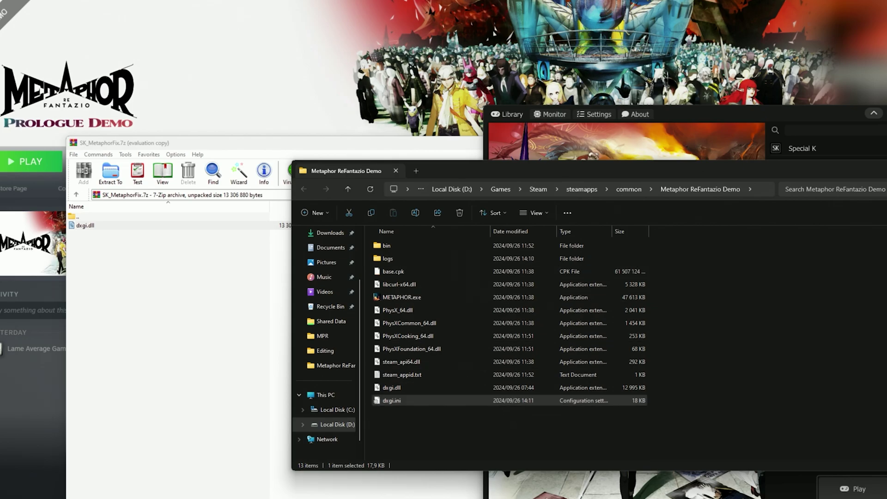
Bring the Special K launcher forward and move it toward the top centre
key(alt+Tab)
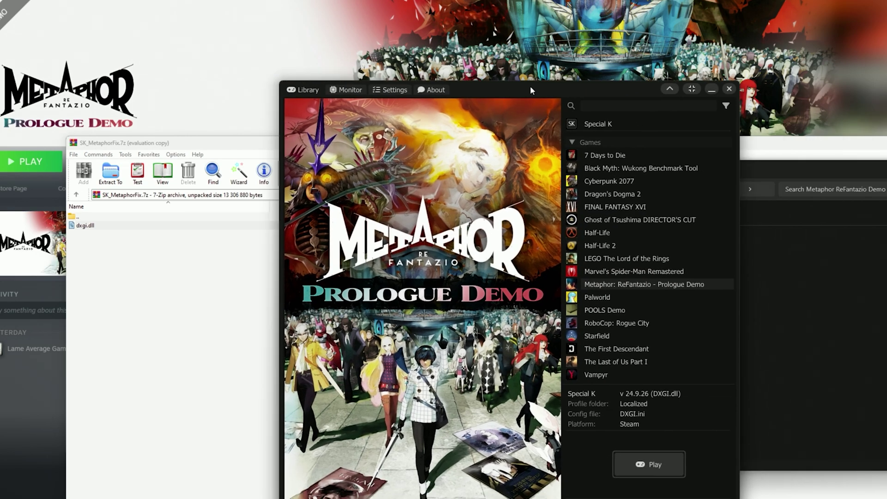
drag(739, 119, 462, 21)
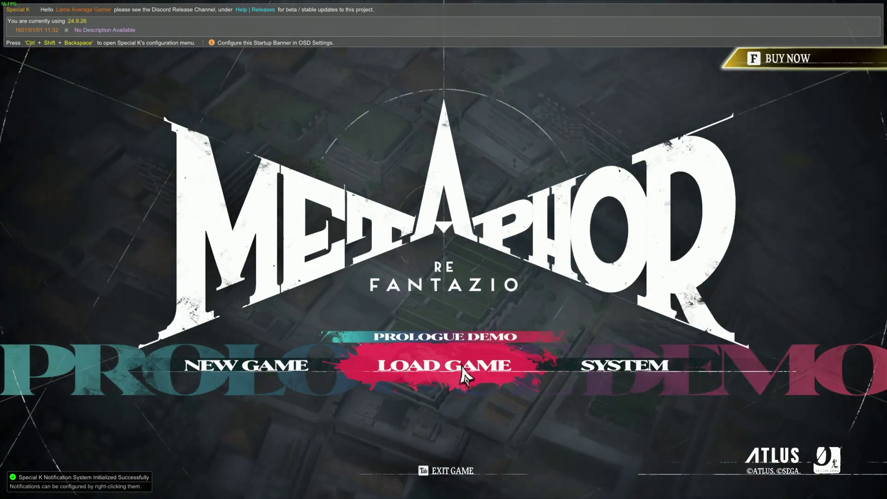
Load the autosave from the title menu into Tradia Desert Main Road
click(460, 376)
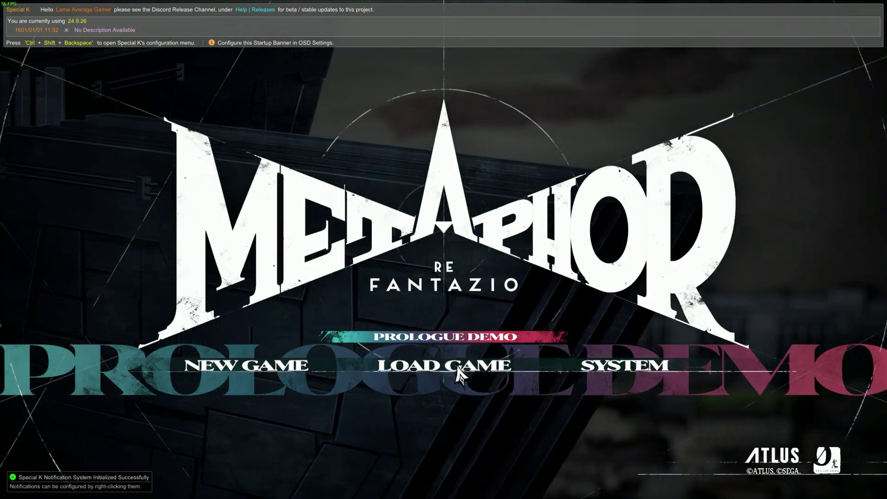
click(511, 121)
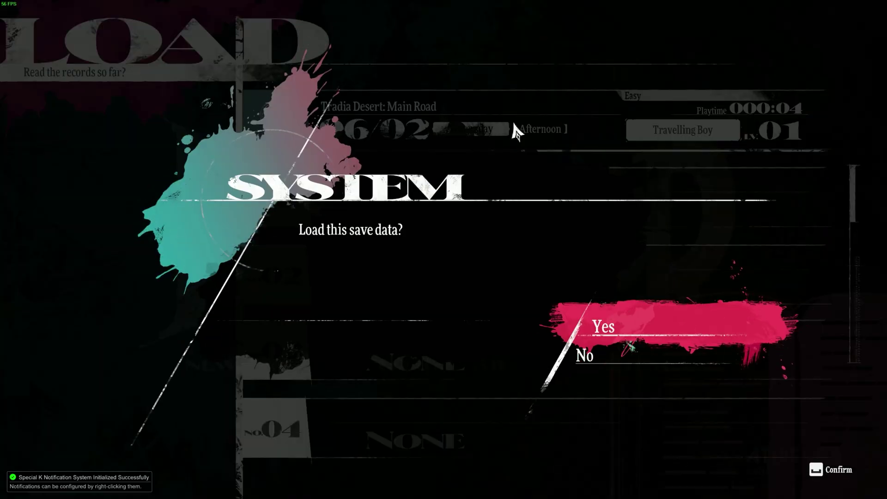
click(602, 336)
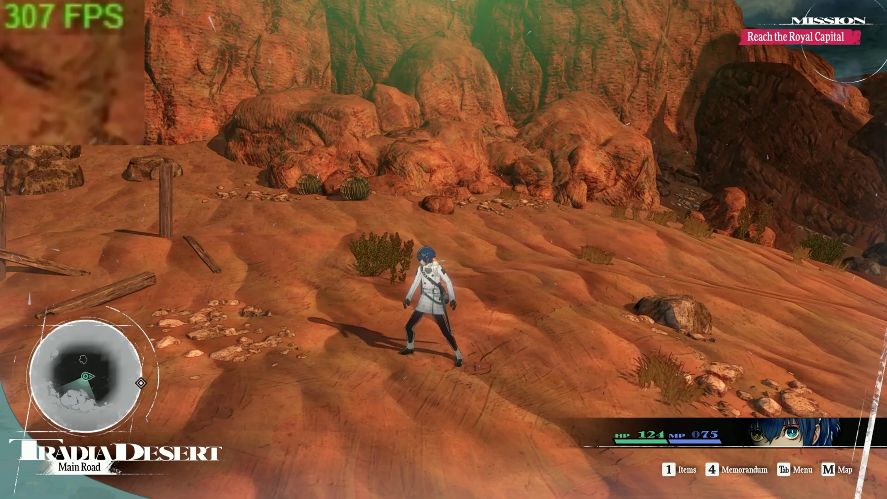
key(w)
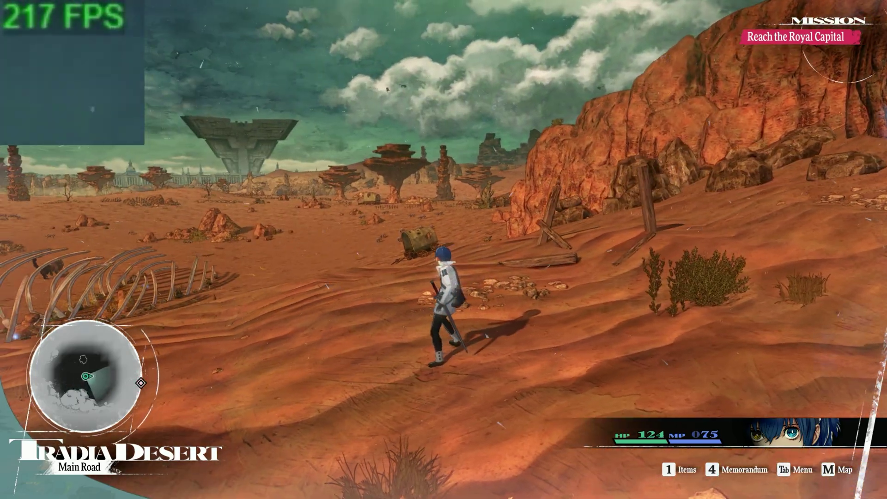